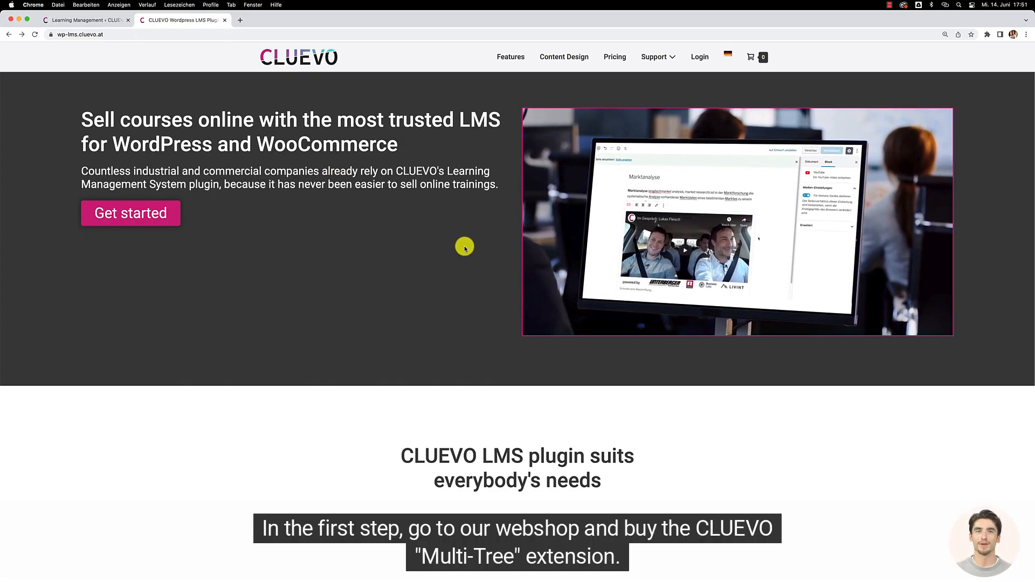
- Log into the CLUEVO webshop customer account with its username and password
{"action": "left_click", "coordinate": [692, 64]}
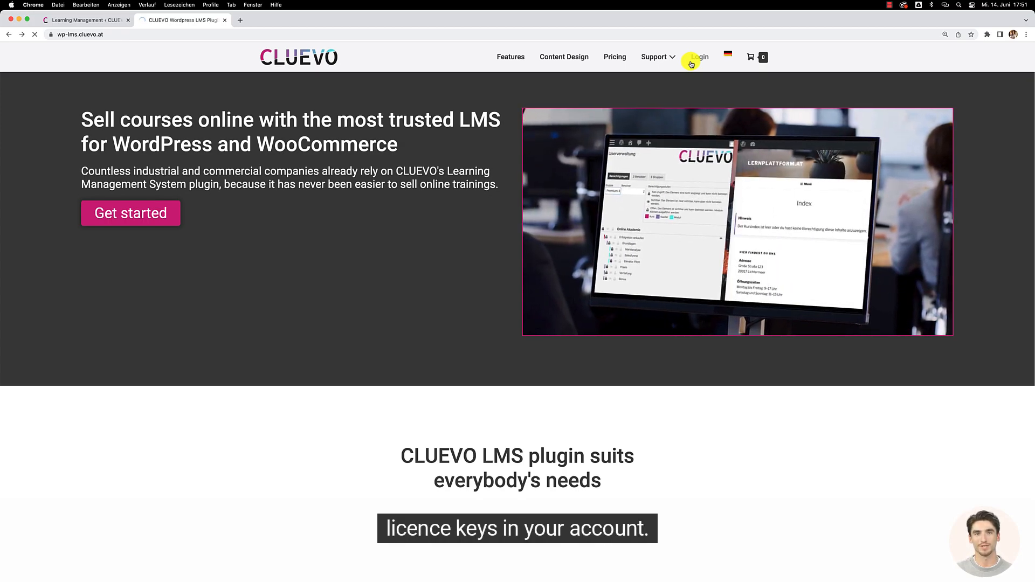
{"action": "left_click", "coordinate": [699, 57]}
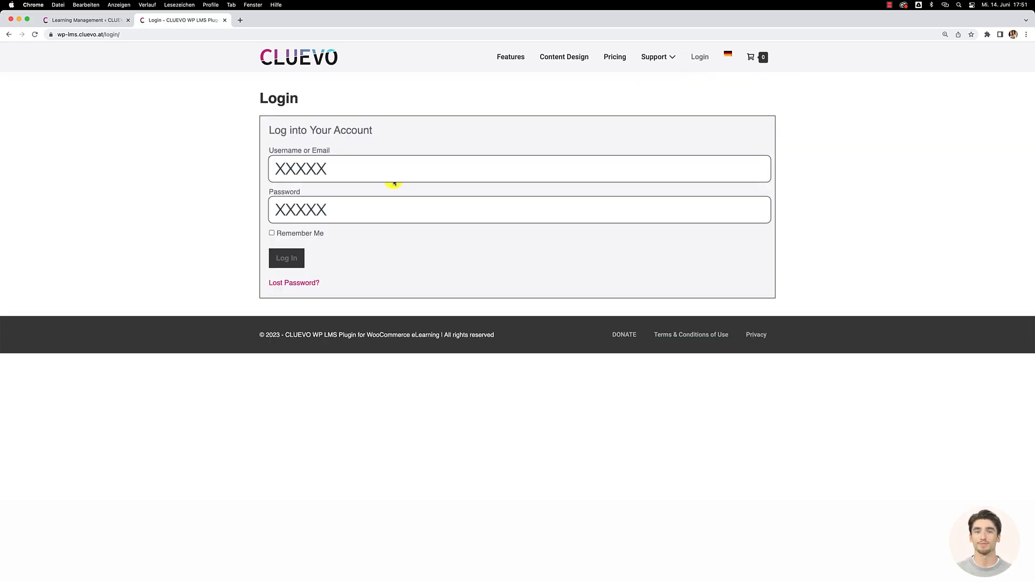
{"action": "left_click", "coordinate": [285, 258]}
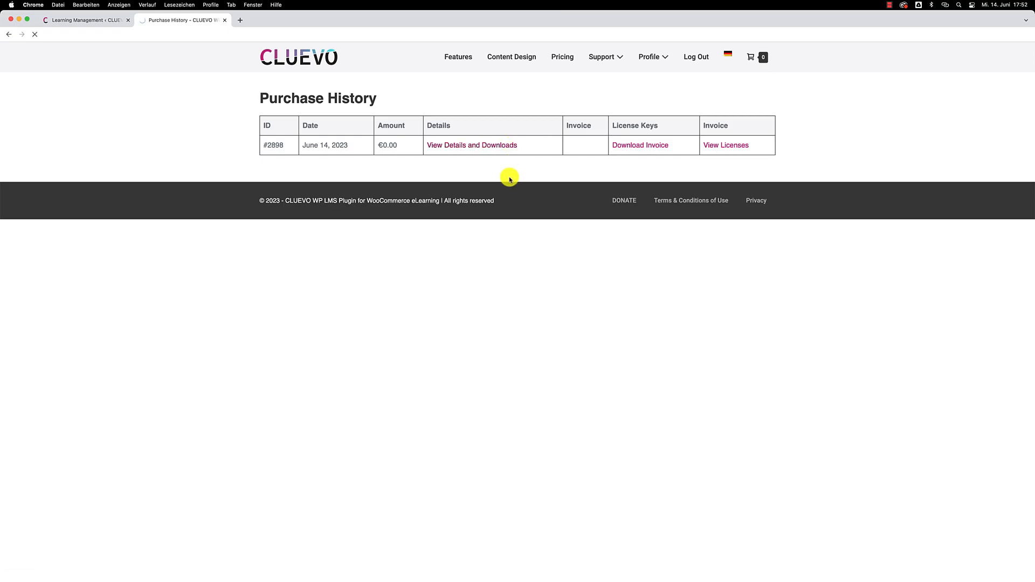
- In Purchase History, list the purchase's licences and reveal the Multi-Tree extension's licence key
{"action": "scroll", "coordinate": [510, 210], "scroll_direction": "down", "scroll_amount": 3}
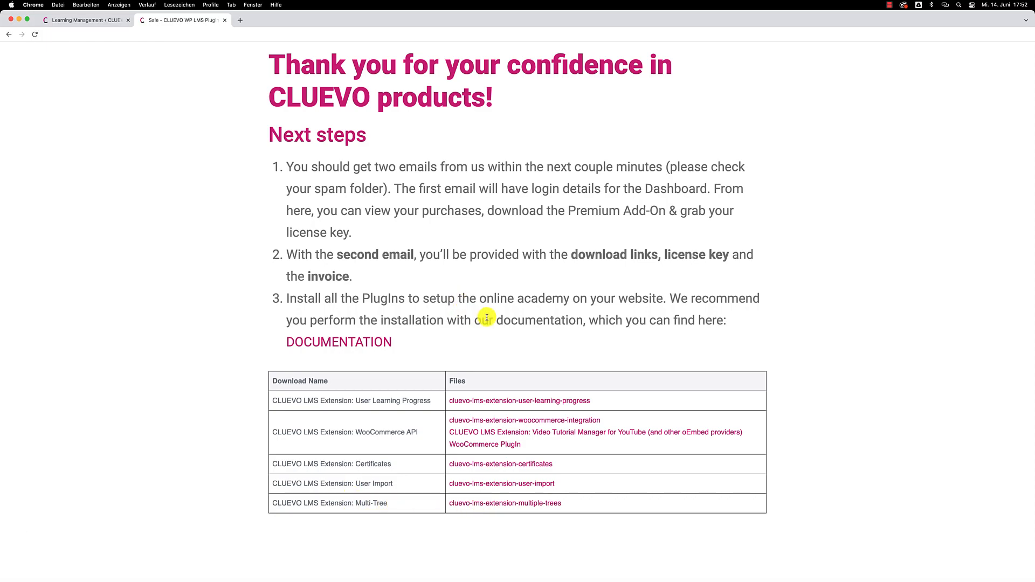
{"action": "scroll", "coordinate": [486, 318], "scroll_direction": "up", "scroll_amount": 3}
{"action": "mouse_move", "coordinate": [649, 57]}
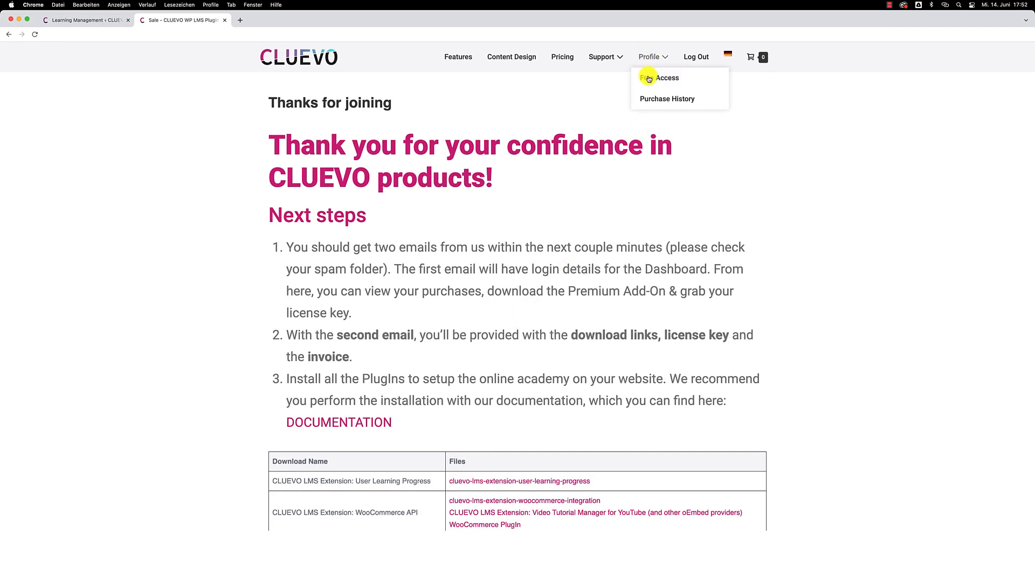
{"action": "left_click", "coordinate": [657, 97]}
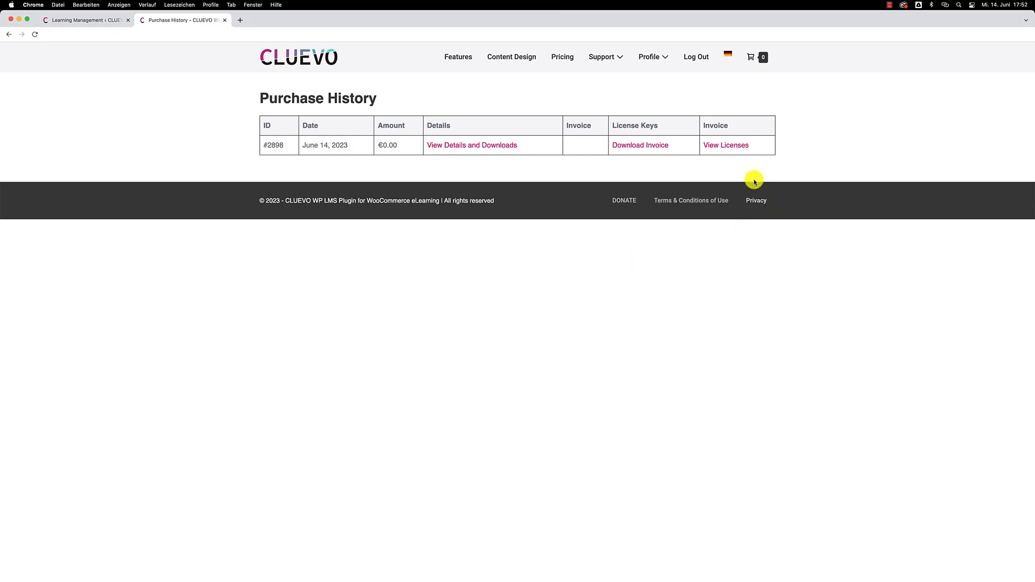
{"action": "left_click", "coordinate": [736, 152]}
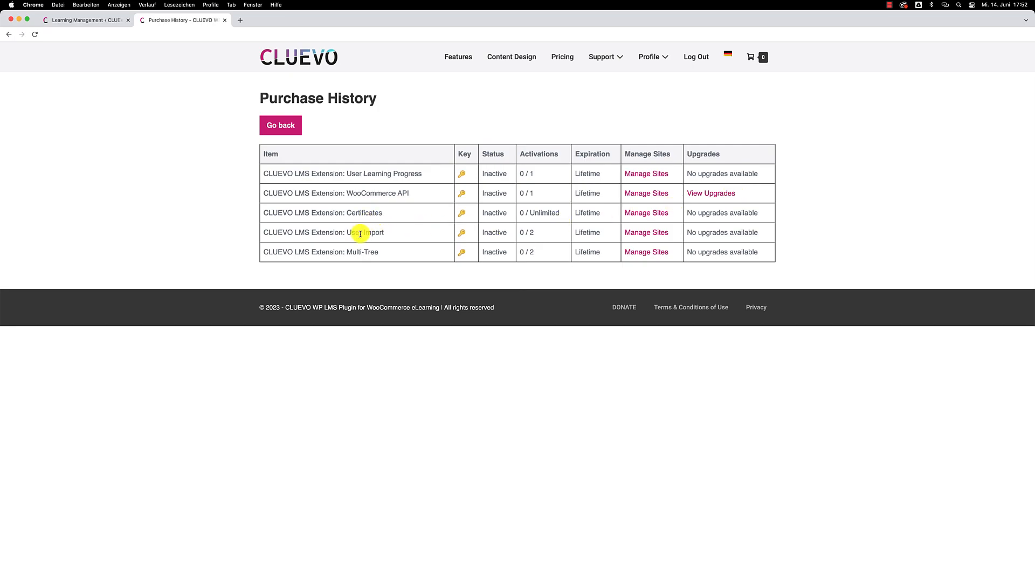
{"action": "left_click", "coordinate": [462, 256]}
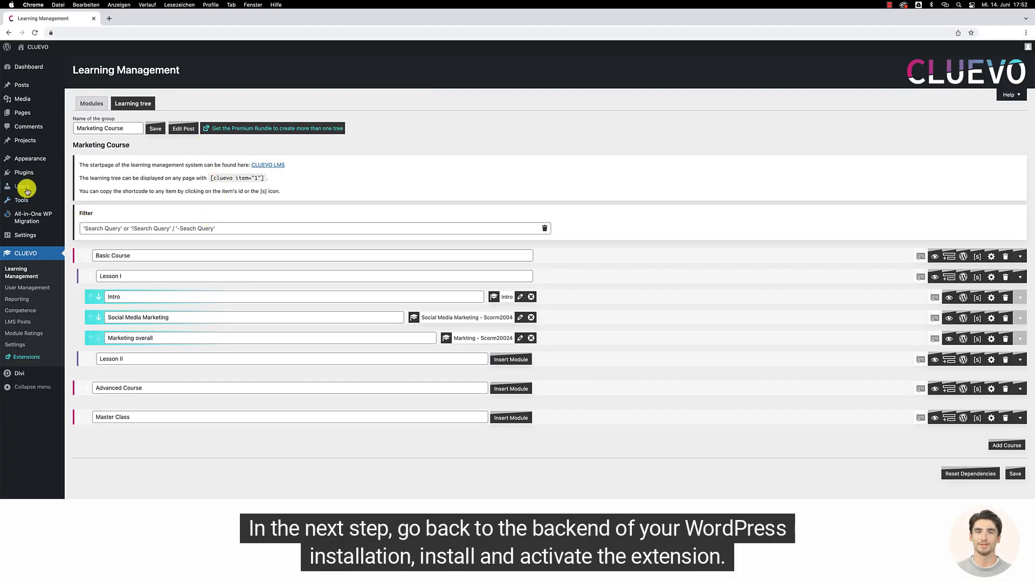
- Upload the cluevo-lms-extension-multiple-trees.zip package as a new plugin and install it
{"action": "mouse_move", "coordinate": [24, 173]}
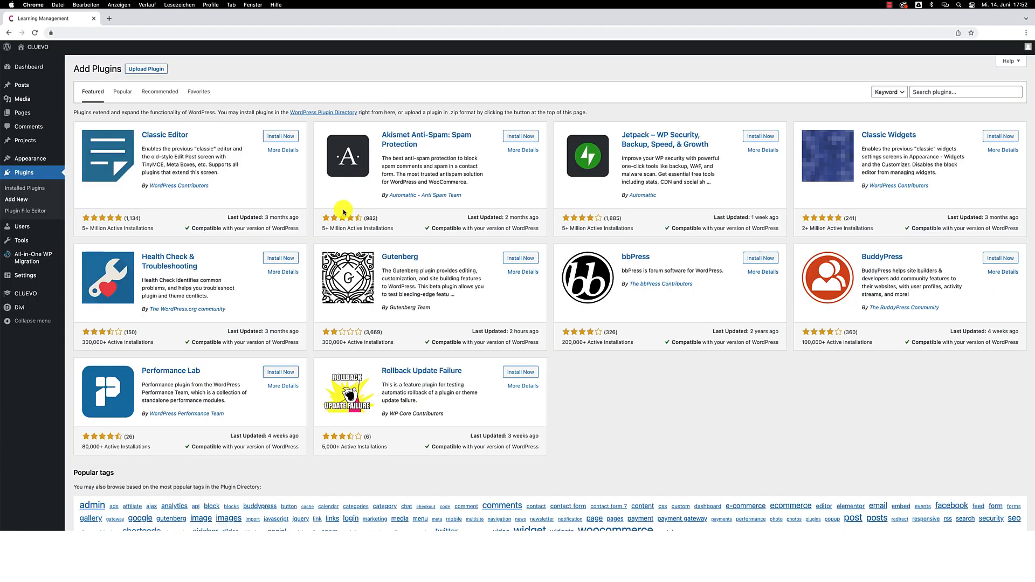
{"action": "left_click", "coordinate": [144, 68]}
{"action": "left_click", "coordinate": [485, 143]}
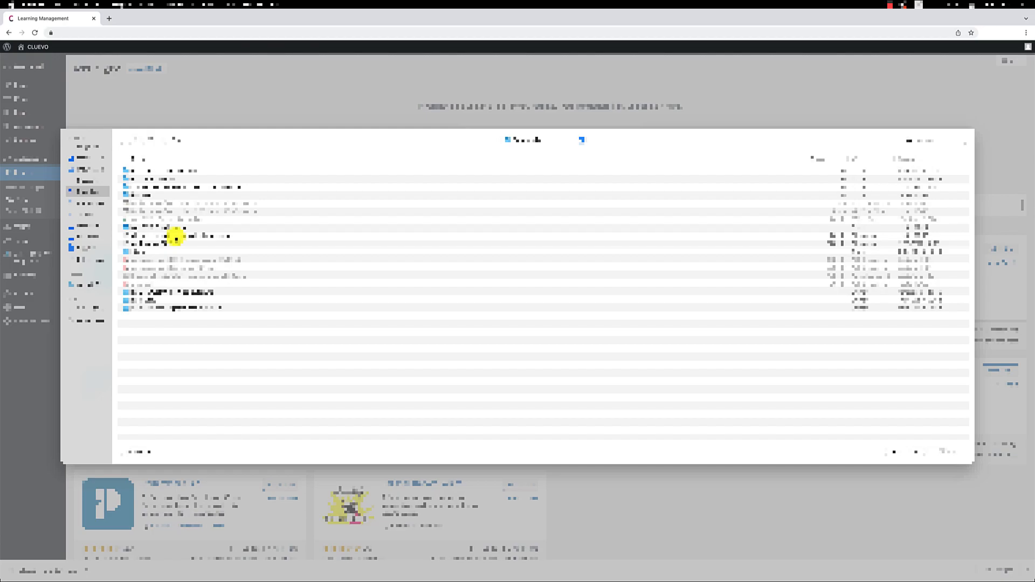
{"action": "double_click", "coordinate": [176, 238]}
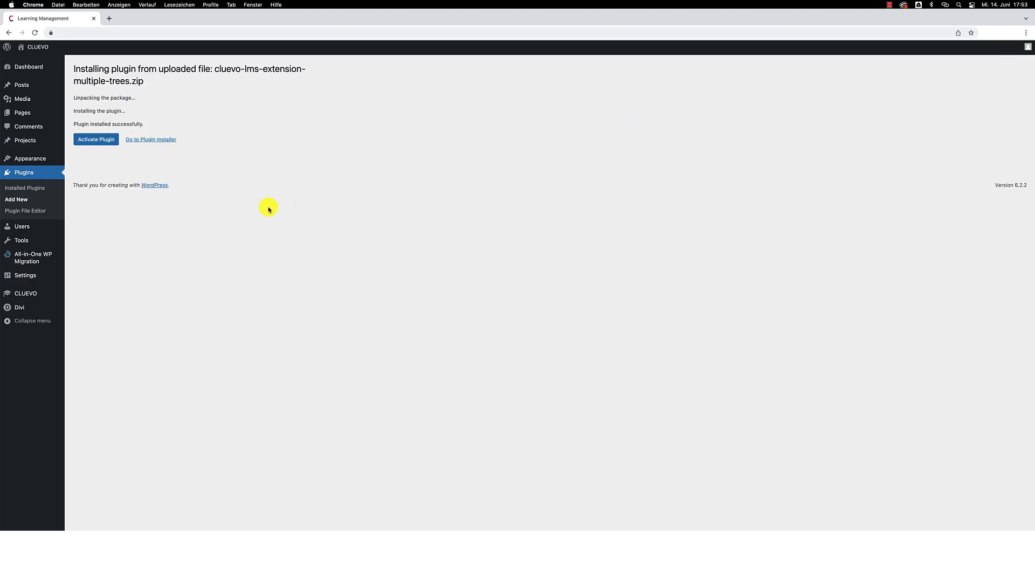
- Activate the Multi-Tree plugin, then go to CLUEVO General Settings
{"action": "left_click", "coordinate": [107, 143]}
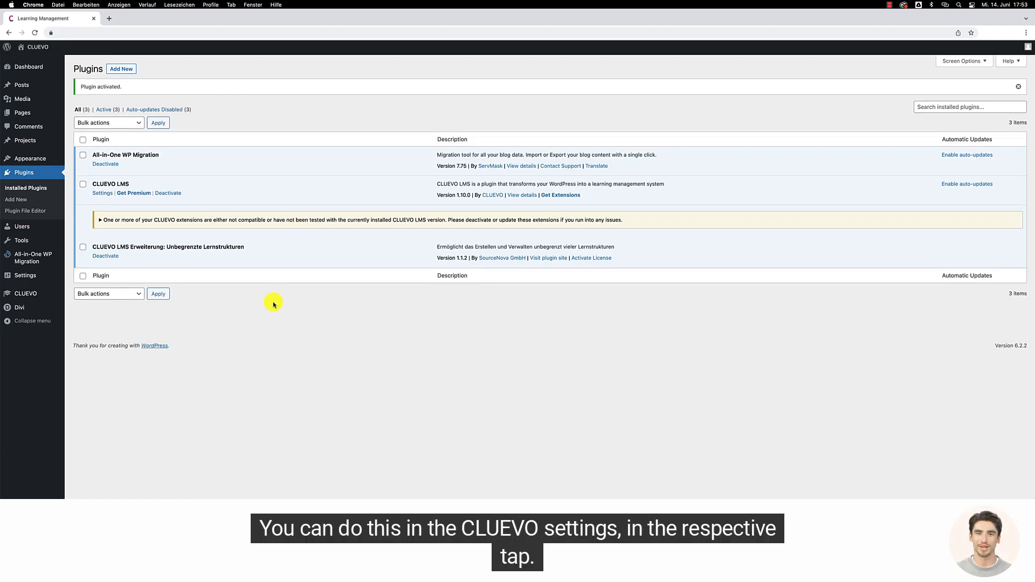
{"action": "mouse_move", "coordinate": [35, 296]}
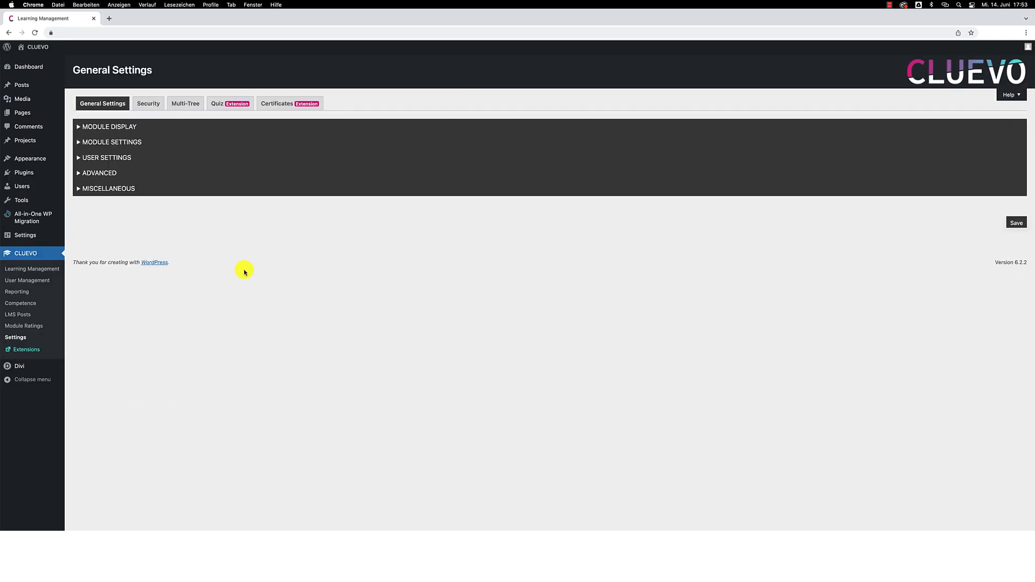
- On the Multi-Tree settings tab, enter the licence key in License Key and save it
{"action": "left_click", "coordinate": [184, 107]}
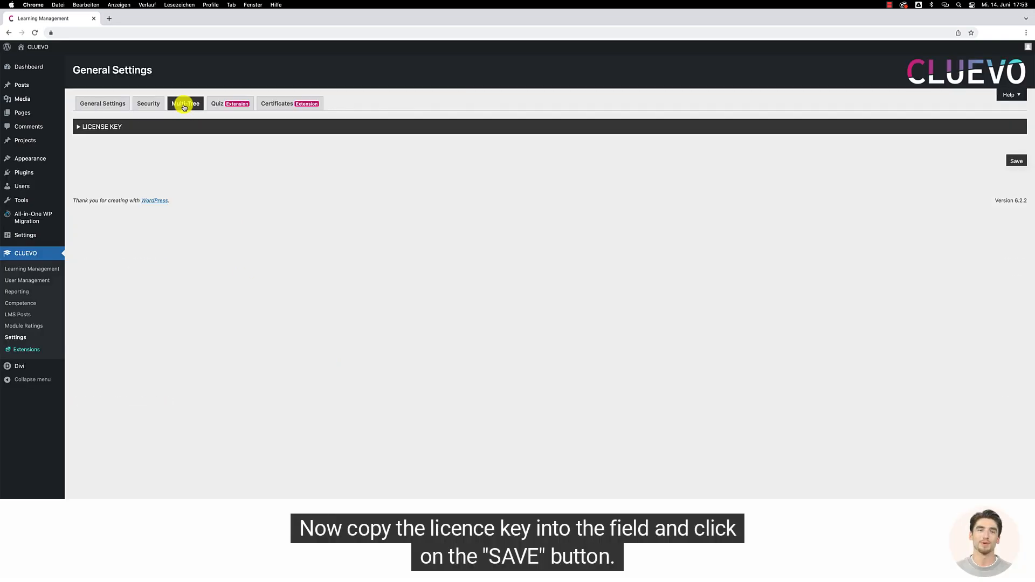
{"action": "left_click", "coordinate": [77, 126]}
{"action": "left_click", "coordinate": [209, 143]}
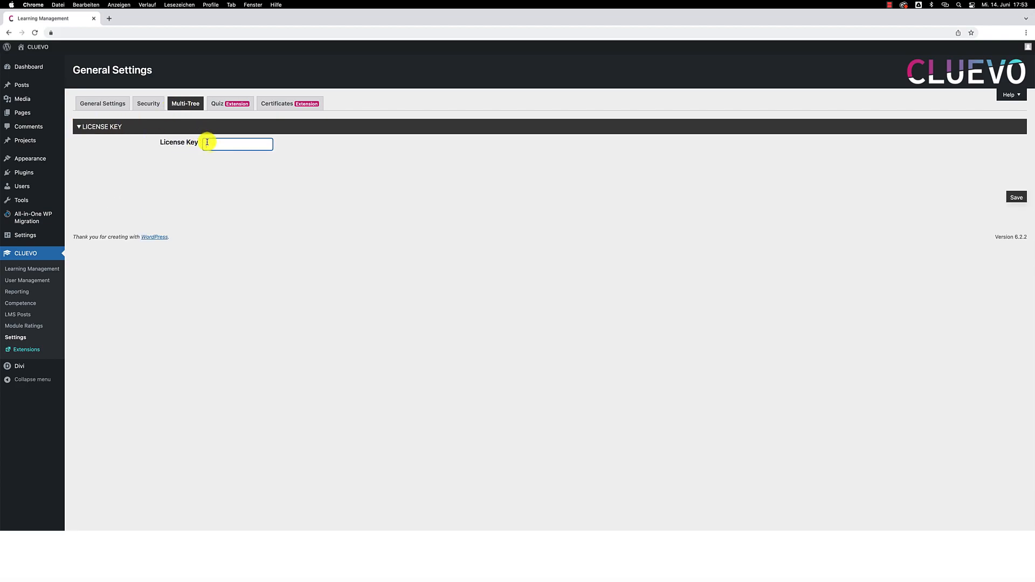
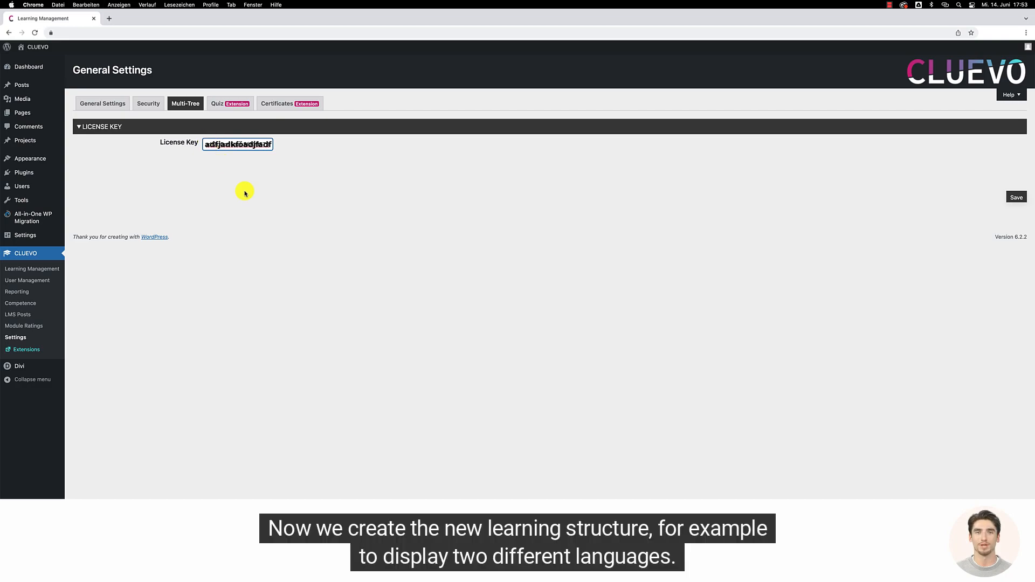
{"action": "left_click", "coordinate": [1016, 198]}
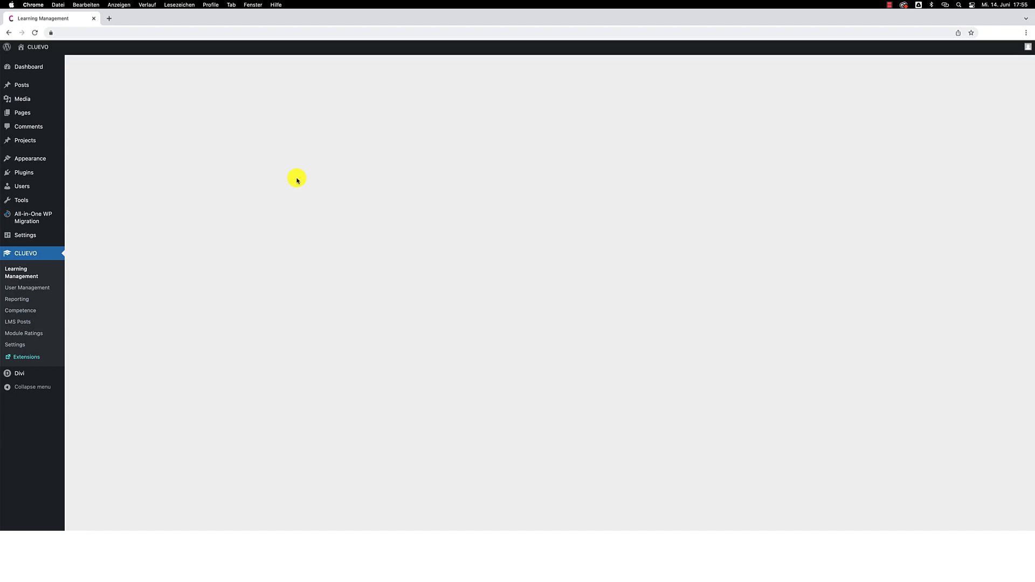
- Create an empty learning structure named 'Marketing Kurs (DE)' from the Create Tree field
{"action": "left_click", "coordinate": [186, 127]}
{"action": "type", "text": "Marketing Kurs (DE"}
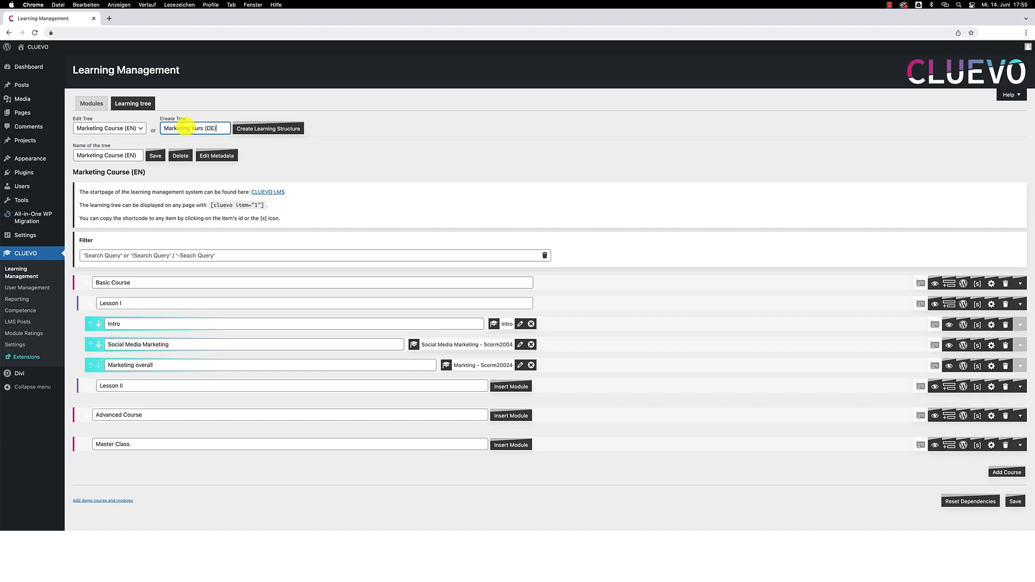
{"action": "left_click", "coordinate": [259, 129]}
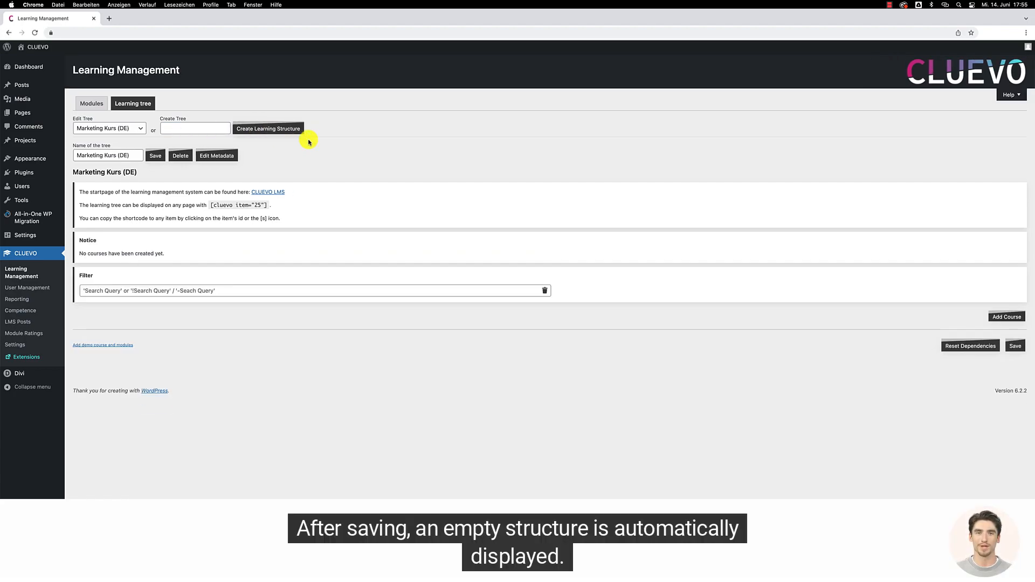
- Add three courses named Basis Kurs, Fortgeschrittener Kurs and Experten Workshop
{"action": "left_click", "coordinate": [1006, 318]}
{"action": "left_click", "coordinate": [1003, 344]}
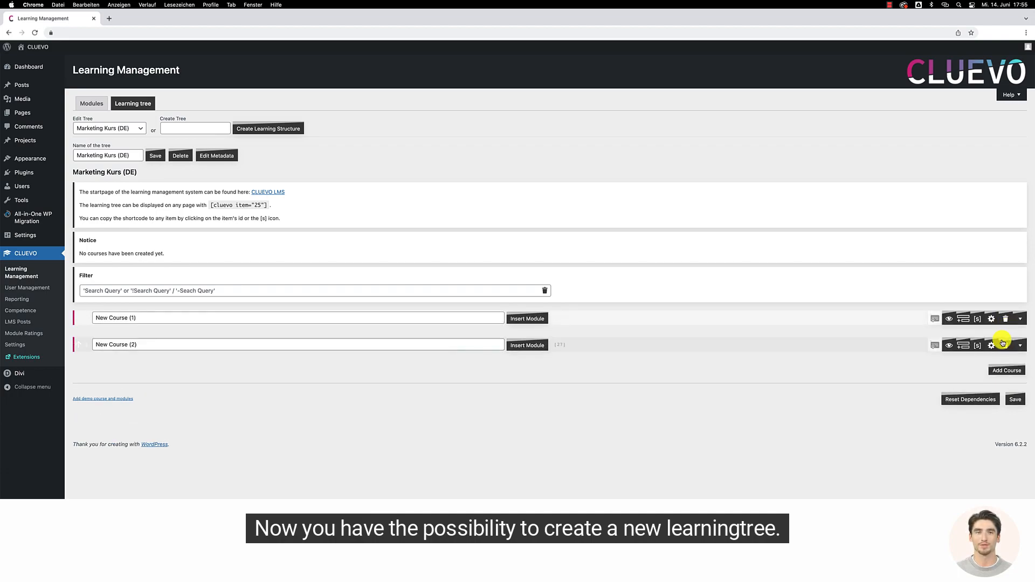
{"action": "left_click", "coordinate": [1007, 368]}
{"action": "left_click", "coordinate": [240, 318]}
{"action": "type", "text": "Basis Kurs"}
{"action": "left_click", "coordinate": [221, 345]}
{"action": "type", "text": "Fortgeschrittener Kurs"}
{"action": "triple_click", "coordinate": [197, 371]}
{"action": "type", "text": "Experten Workshop"}
- Add chapters Lektion 1 and Lektion 2 under Basis Kurs
{"action": "left_click", "coordinate": [964, 319]}
{"action": "left_click", "coordinate": [965, 318]}
{"action": "left_click", "coordinate": [157, 339]}
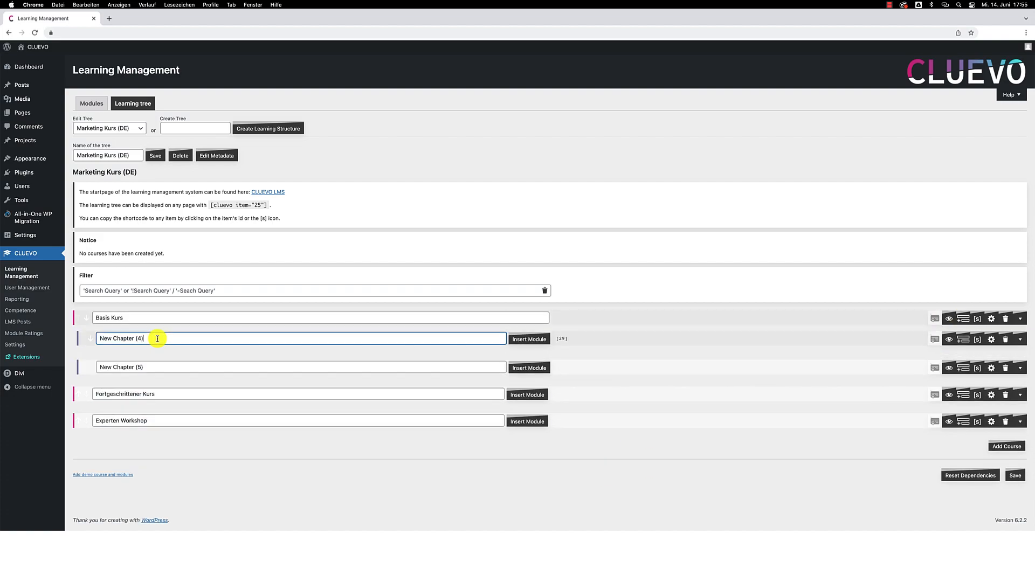
{"action": "type", "text": "Lektion 1"}
{"action": "triple_click", "coordinate": [160, 365]}
{"action": "type", "text": "Lektion 2"}
- Add modules Eintieg, Social Media Marketing and Marketing im Überblick under Lektion 1, then save
{"action": "left_click", "coordinate": [963, 339]}
{"action": "left_click", "coordinate": [962, 340]}
{"action": "left_click", "coordinate": [963, 339]}
{"action": "triple_click", "coordinate": [234, 362]}
{"action": "type", "text": "Eintieg"}
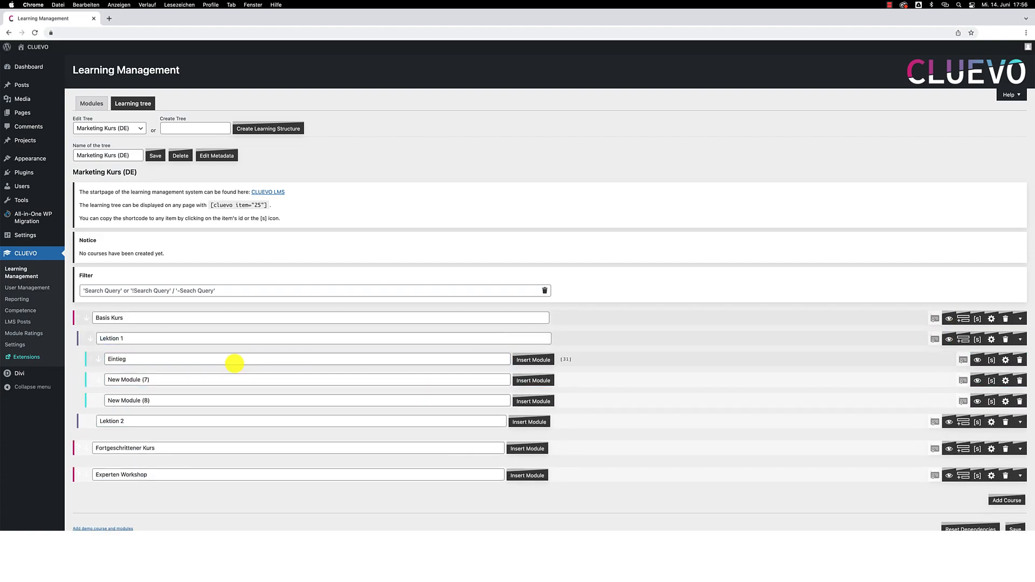
{"action": "triple_click", "coordinate": [222, 381]}
{"action": "type", "text": "Social Media Marketing"}
{"action": "triple_click", "coordinate": [216, 400]}
{"action": "type", "text": "Marketing im Ü"}
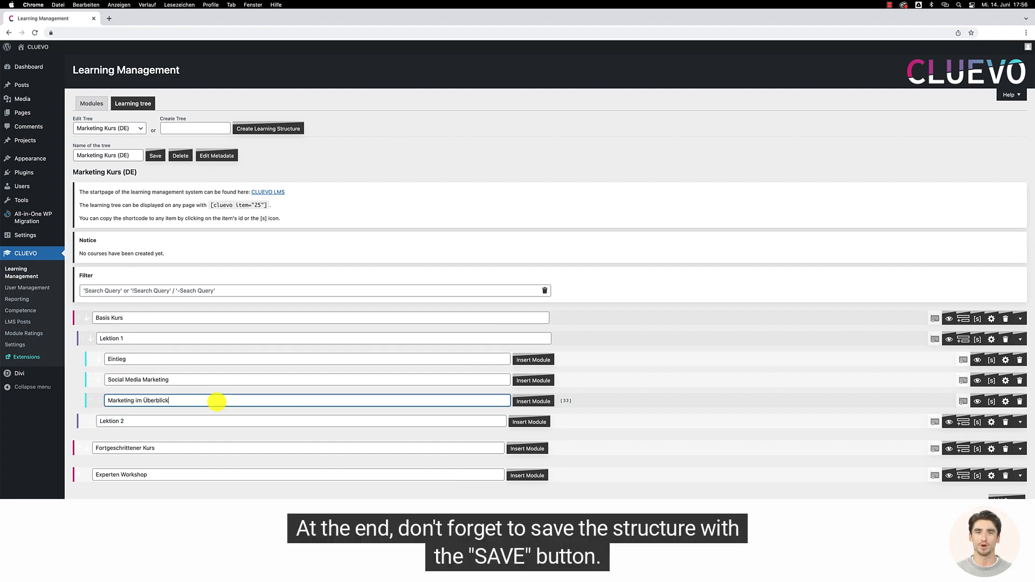
{"action": "type", "text": "berblick"}
{"action": "left_click", "coordinate": [1016, 527]}
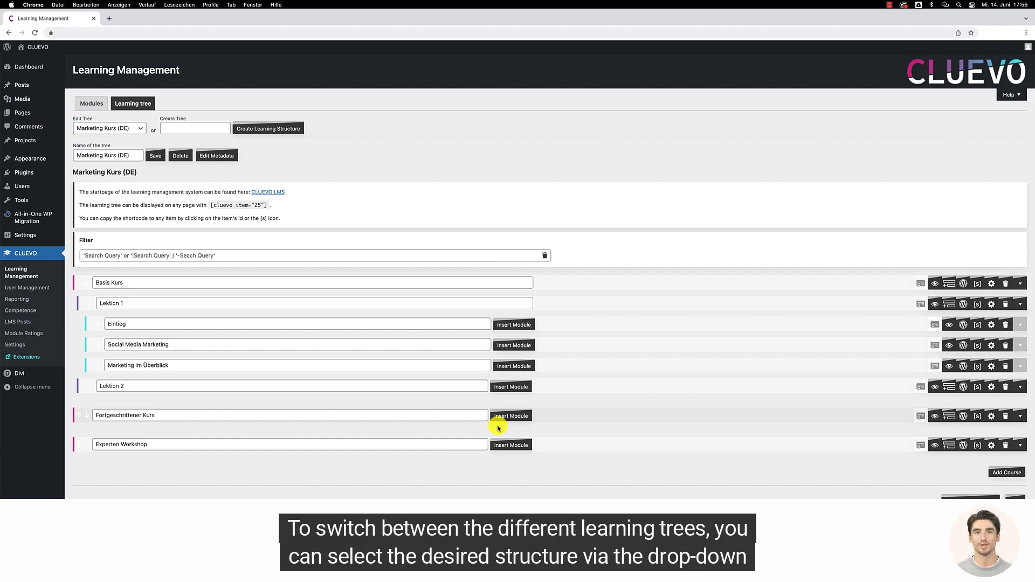
- Switch editing to Marketing Course (EN), then open the frontend index and the Marketing Kurs (DE) tree
{"action": "left_click", "coordinate": [123, 128]}
{"action": "left_click", "coordinate": [116, 119]}
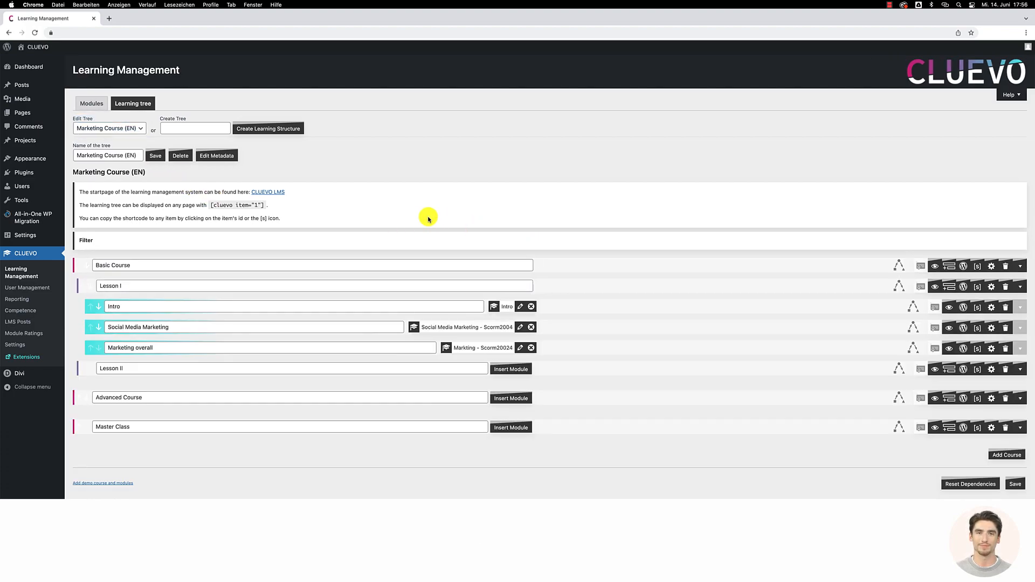
{"action": "left_click", "coordinate": [276, 195]}
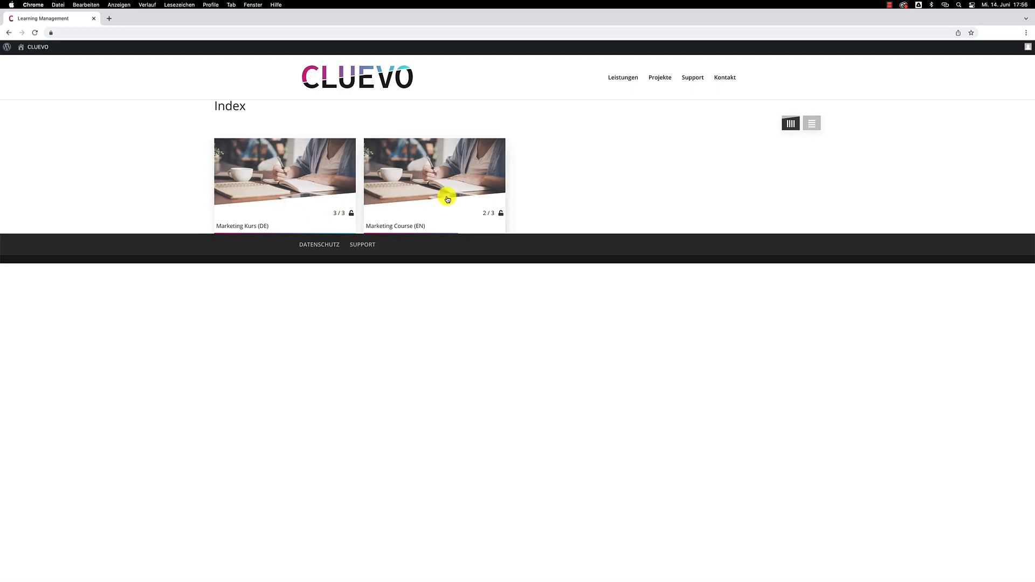
{"action": "left_click", "coordinate": [295, 192]}
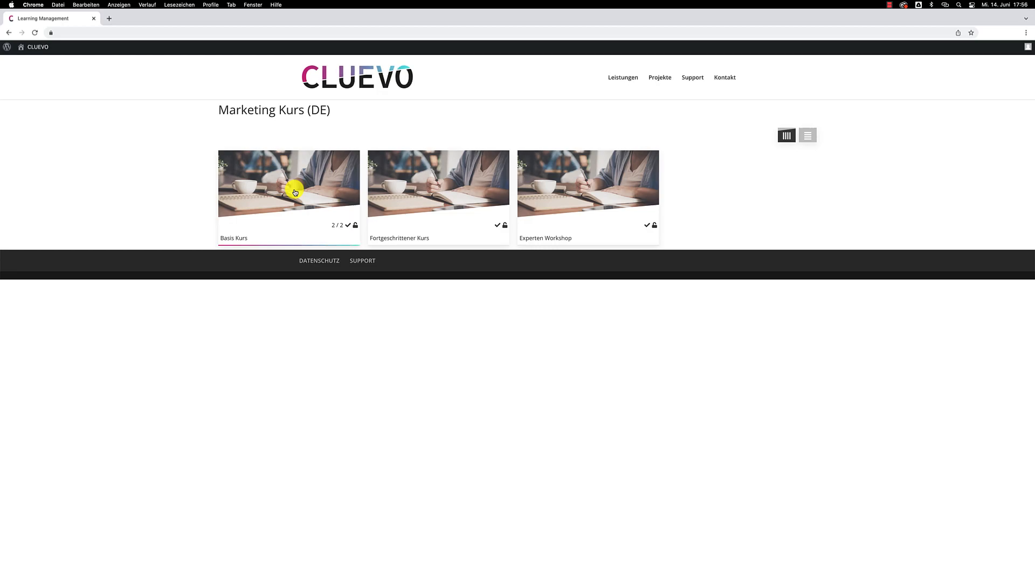